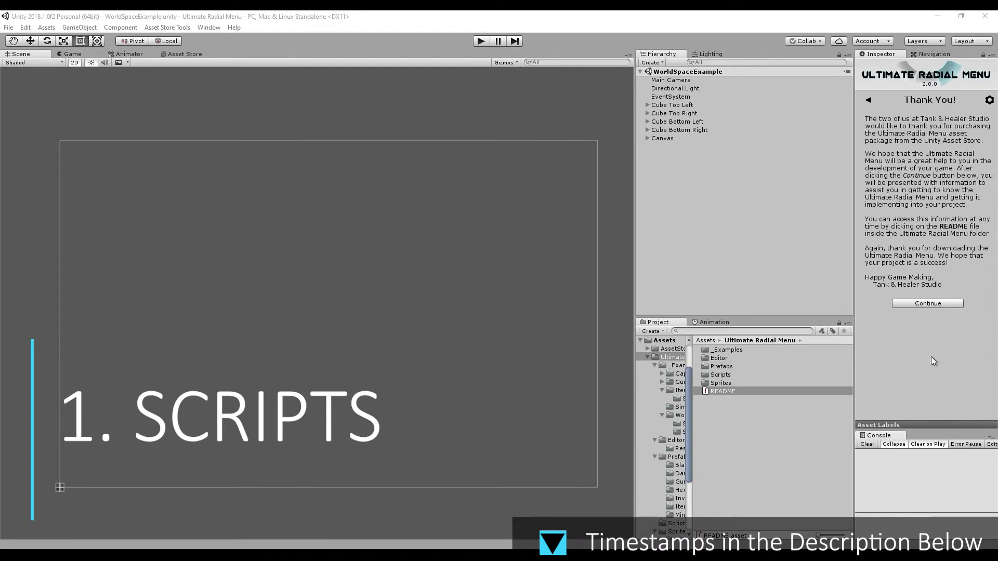
# - Open the Ultimate Radial Menu Scripts folder to list its five scripts
pyautogui.doubleClick(727, 374)
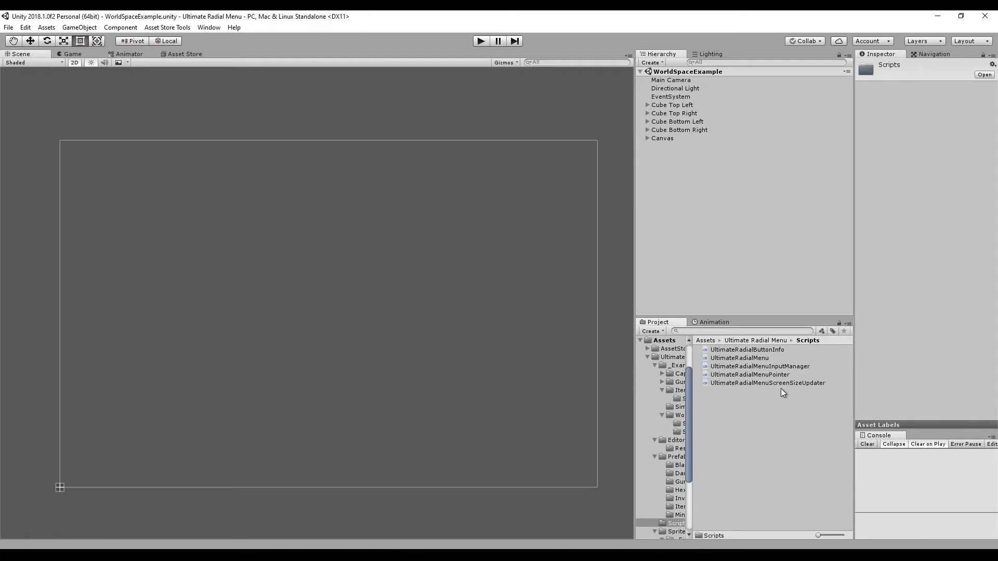
pyautogui.click(772, 347)
pyautogui.click(777, 359)
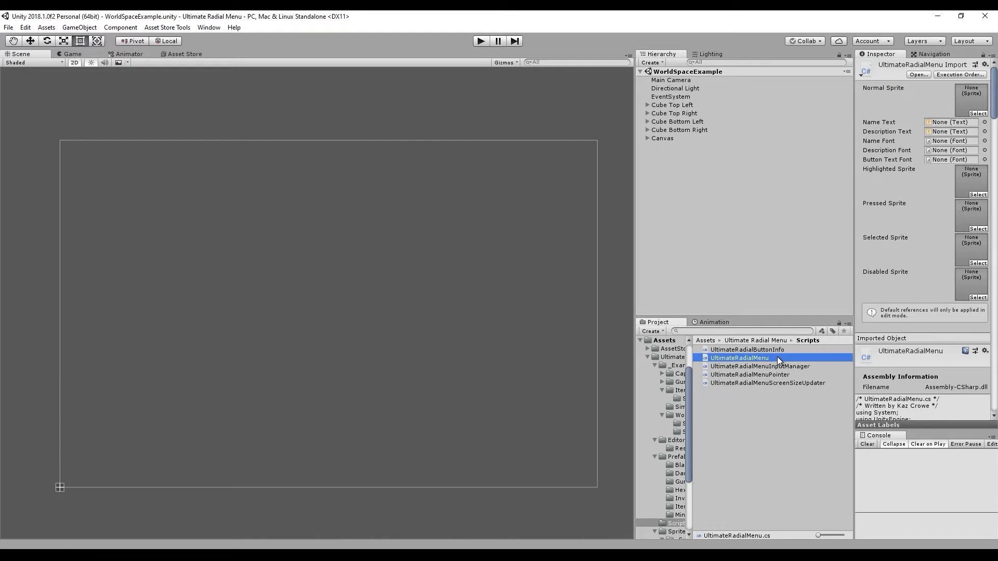
pyautogui.click(794, 366)
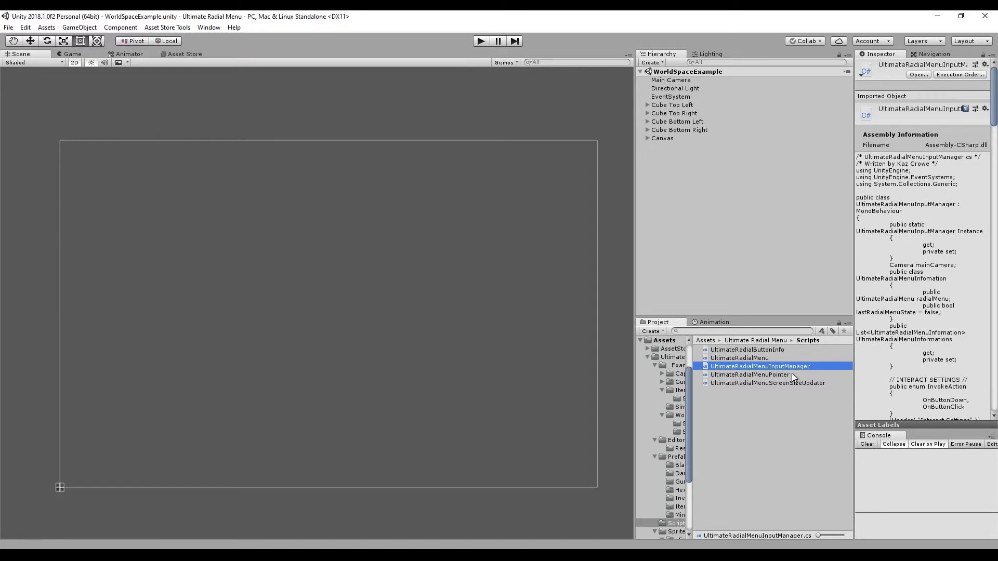
pyautogui.click(791, 374)
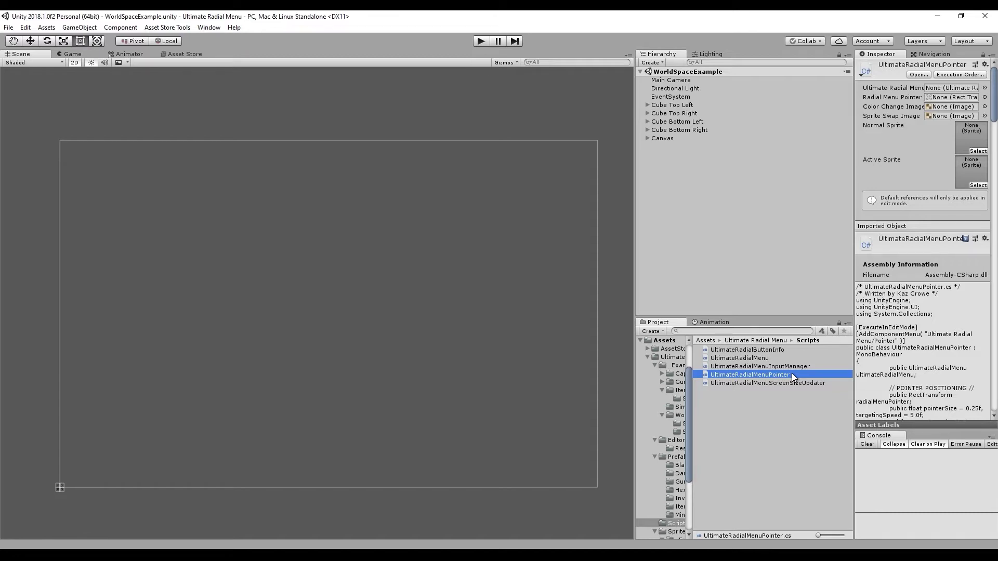
pyautogui.click(796, 383)
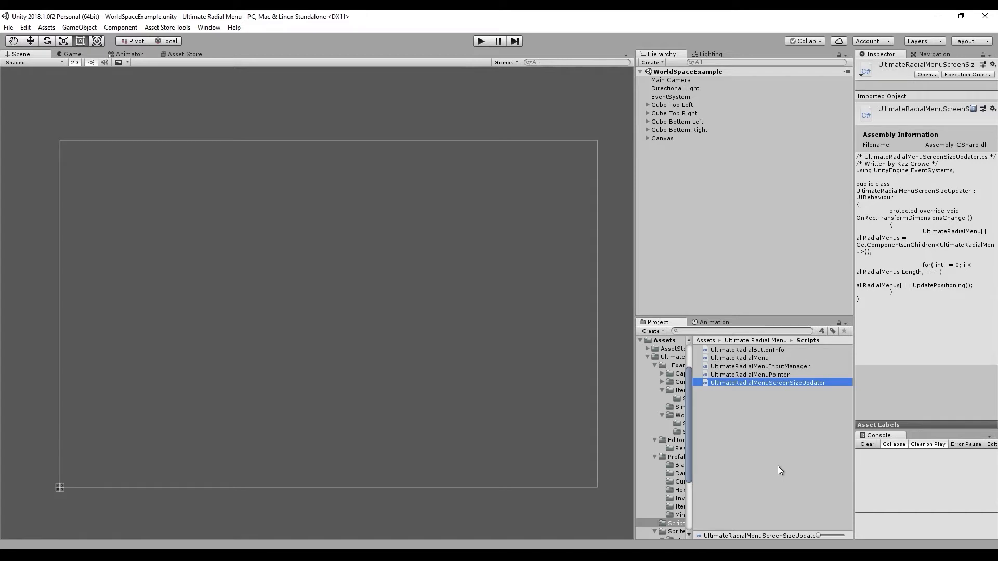
pyautogui.click(775, 350)
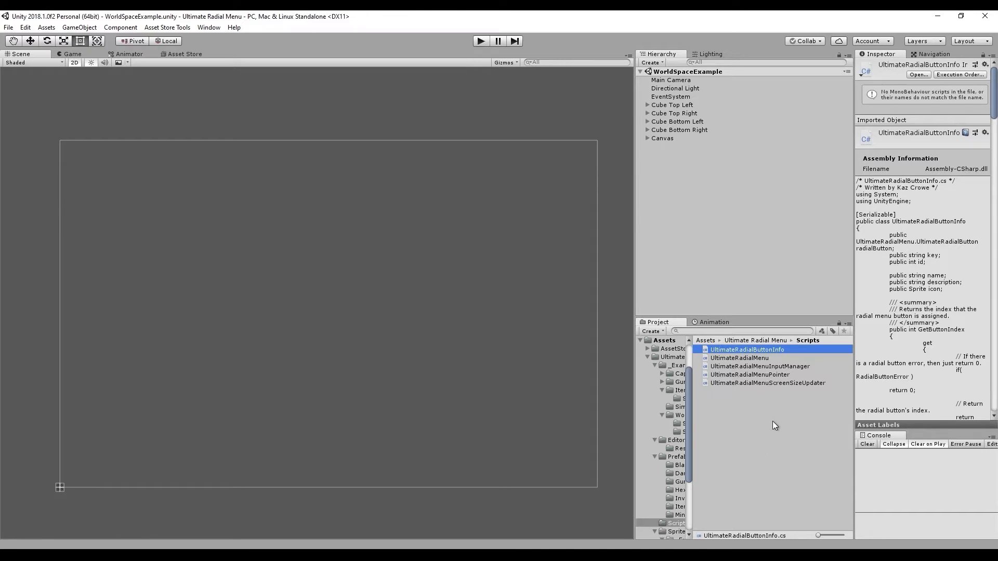
pyautogui.click(784, 427)
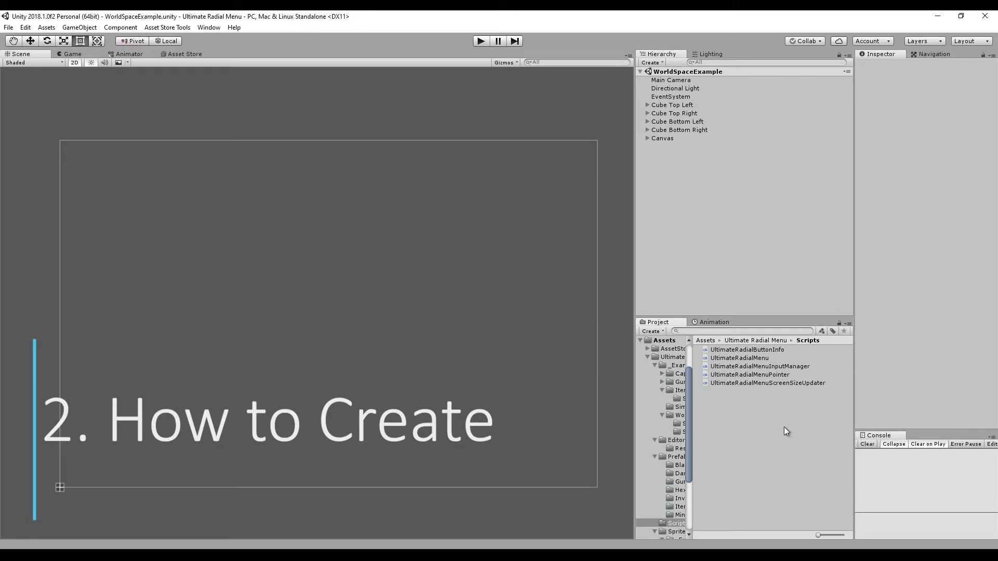
# - Create a new scene, browse to Prefabs > Minimalist, and drag RadialMenu_Minimalist_07 into it
pyautogui.click(9, 27)
pyautogui.click(23, 39)
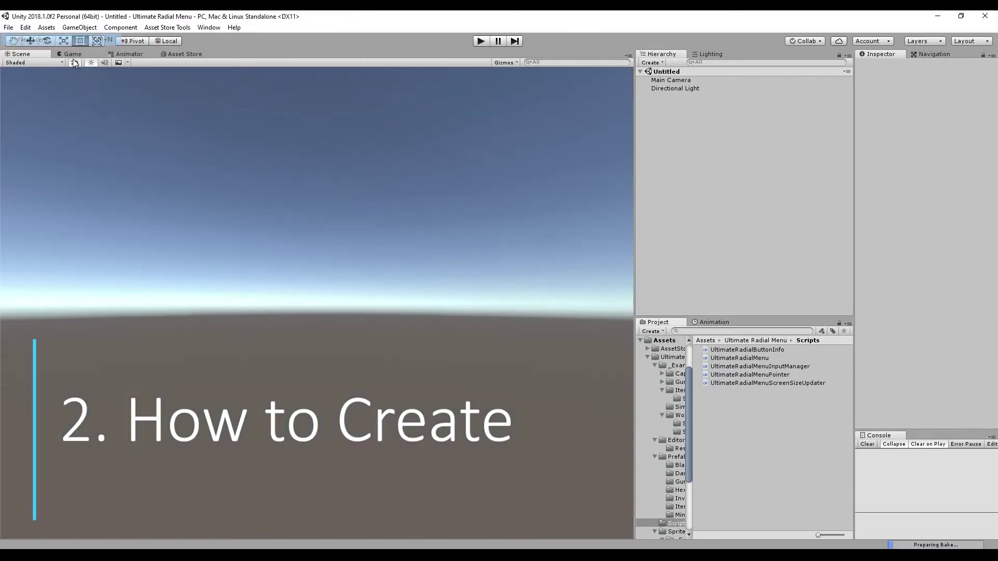
pyautogui.click(777, 340)
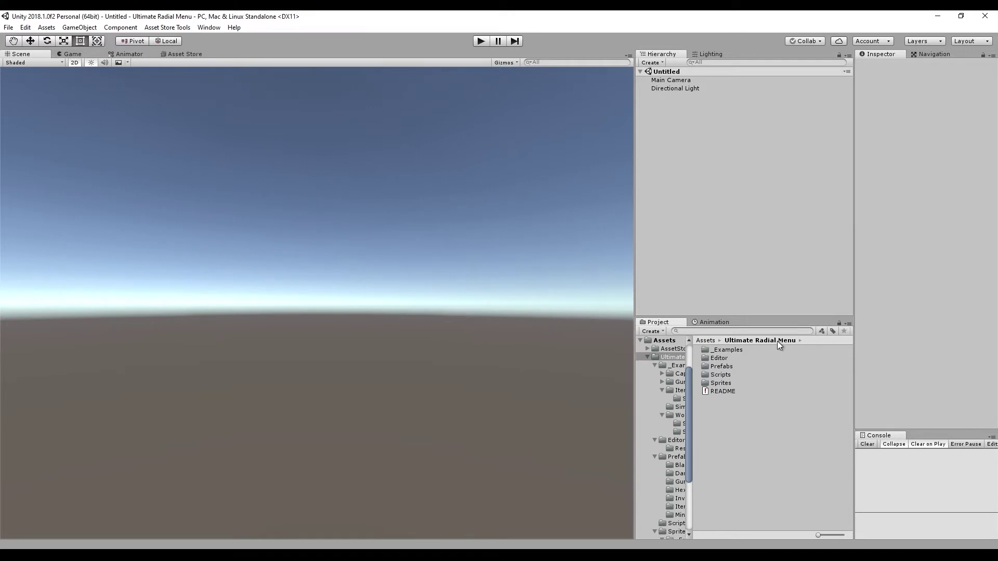
pyautogui.doubleClick(740, 366)
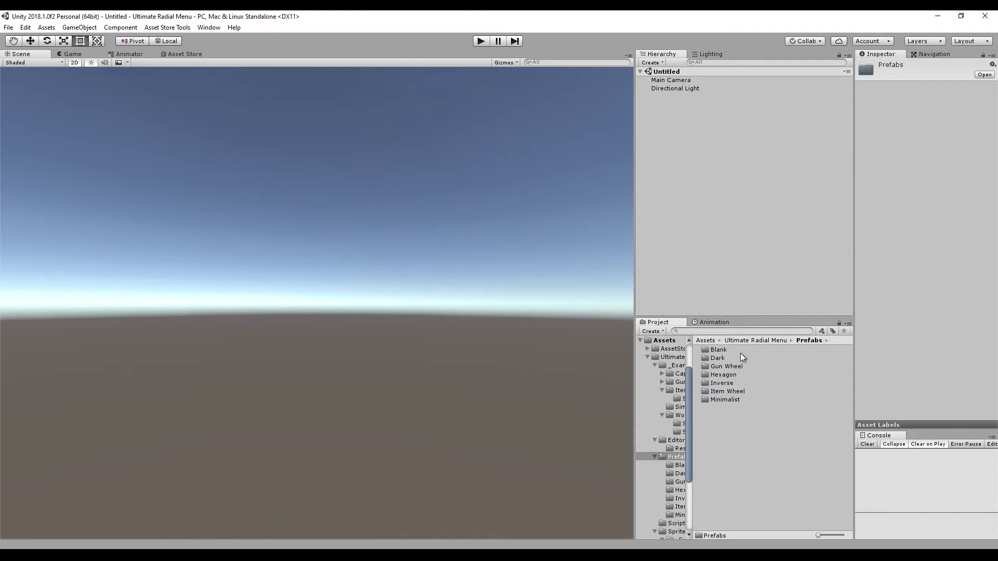
pyautogui.doubleClick(743, 399)
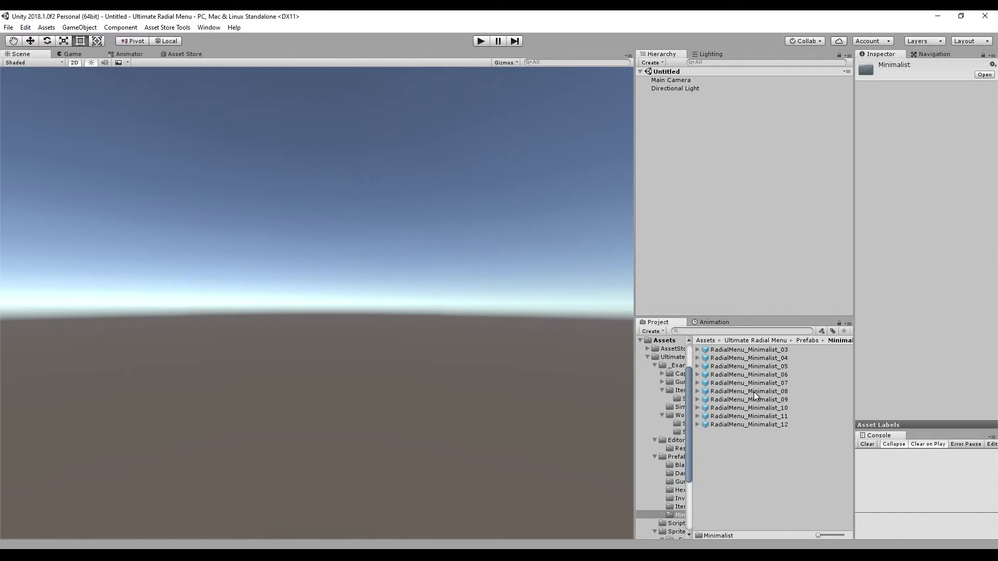
pyautogui.moveTo(756, 386); pyautogui.dragTo(719, 206)
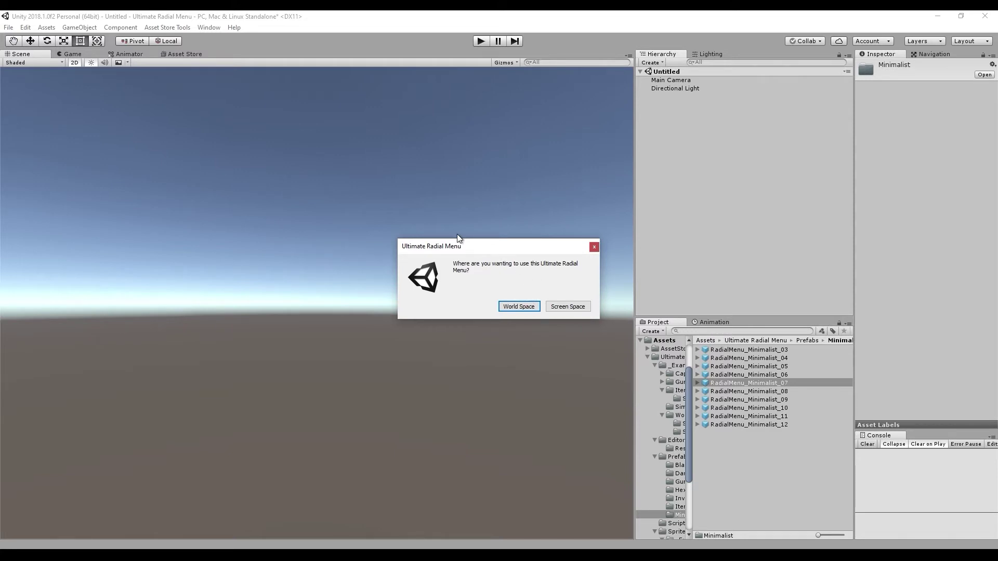
# - Place the menu in Screen Space, collapse Radial Menu Options, and select the Canvas
pyautogui.click(575, 308)
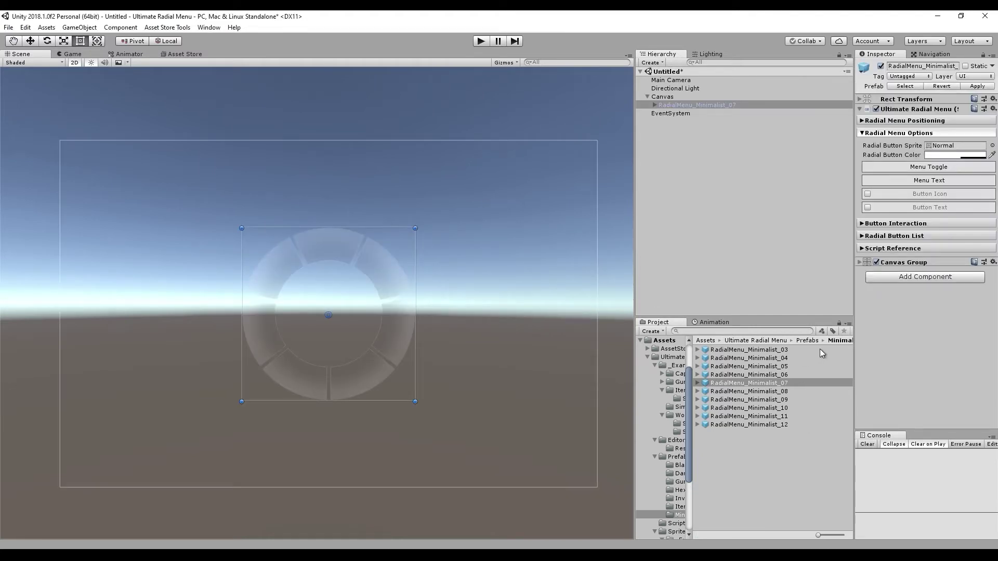
pyautogui.click(929, 136)
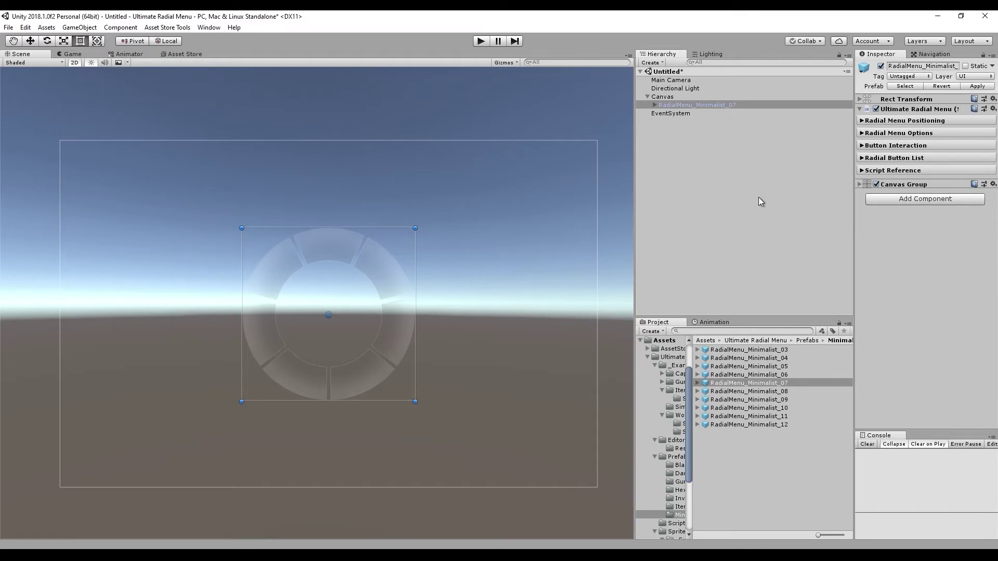
pyautogui.click(685, 95)
# - Create an empty child GameObject under the Canvas
pyautogui.rightClick(685, 95)
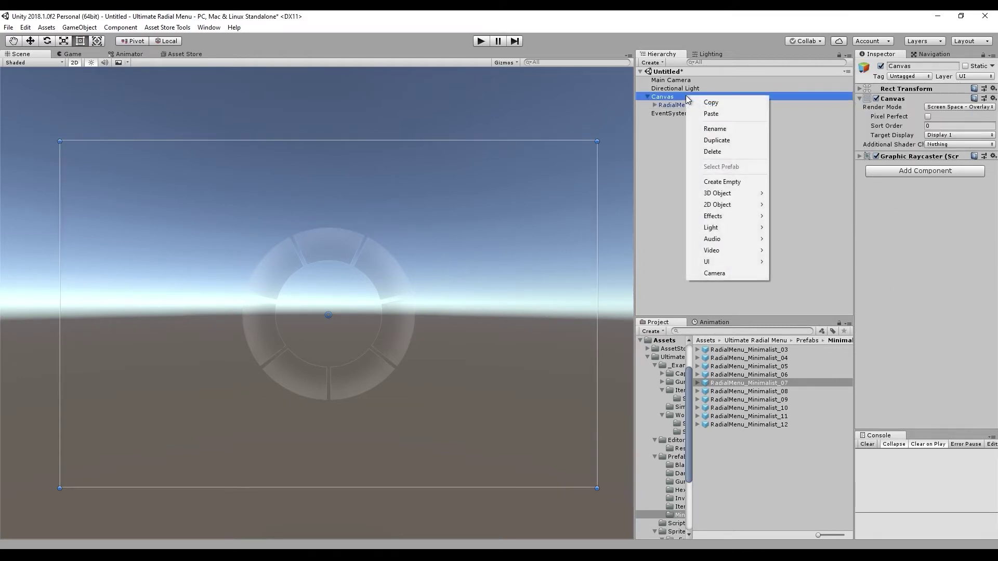
pyautogui.click(727, 183)
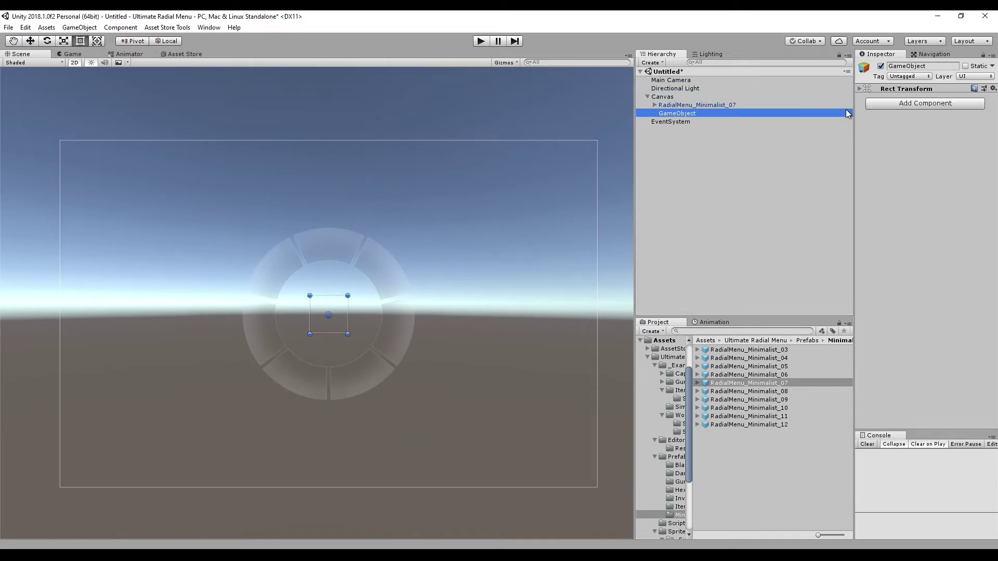
pyautogui.click(682, 98)
pyautogui.rightClick(682, 97)
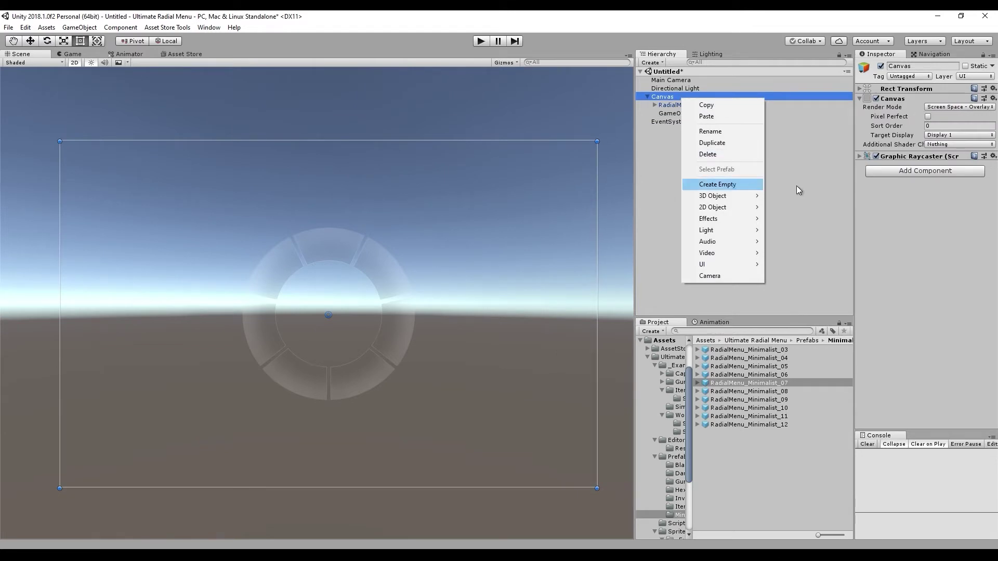
pyautogui.click(674, 114)
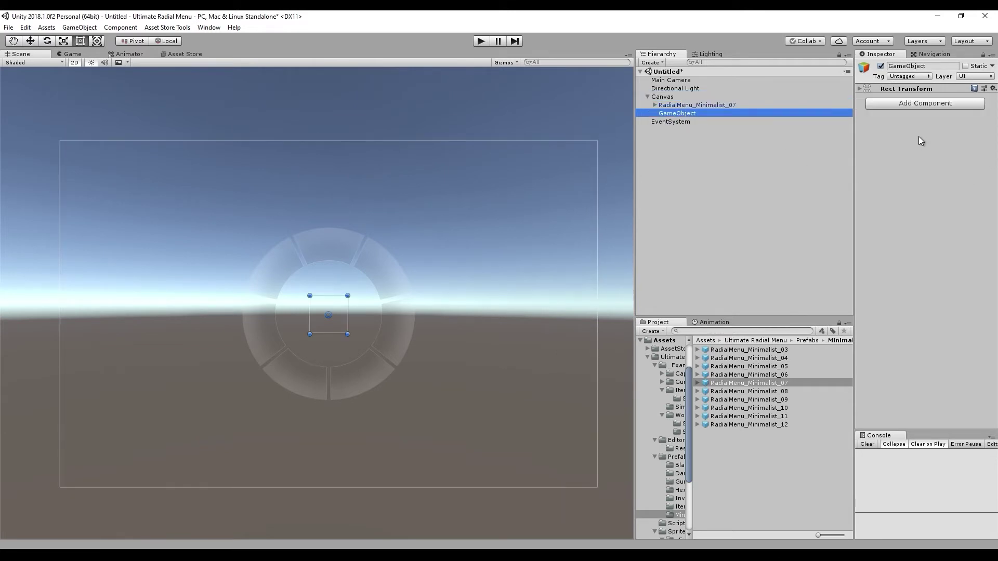
# - Add the Ultimate Radial Menu component to the empty GameObject
pyautogui.click(936, 102)
pyautogui.scroll(-3, 926, 250)
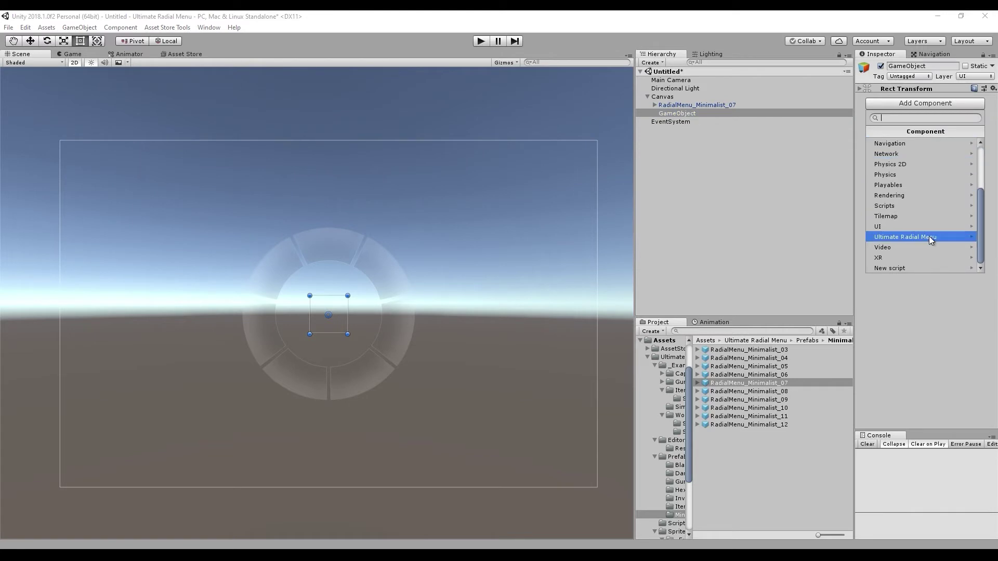
pyautogui.click(928, 237)
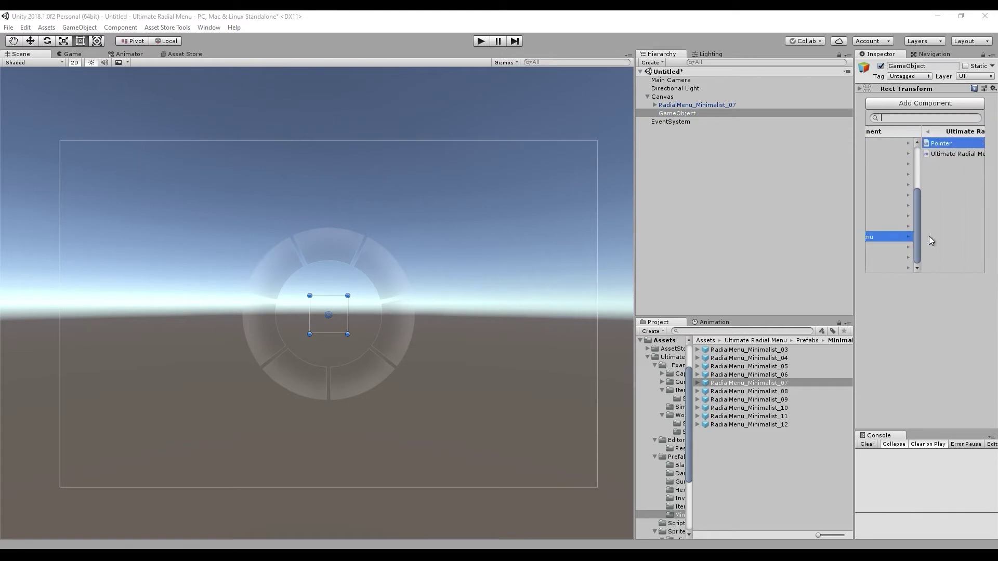
pyautogui.click(926, 155)
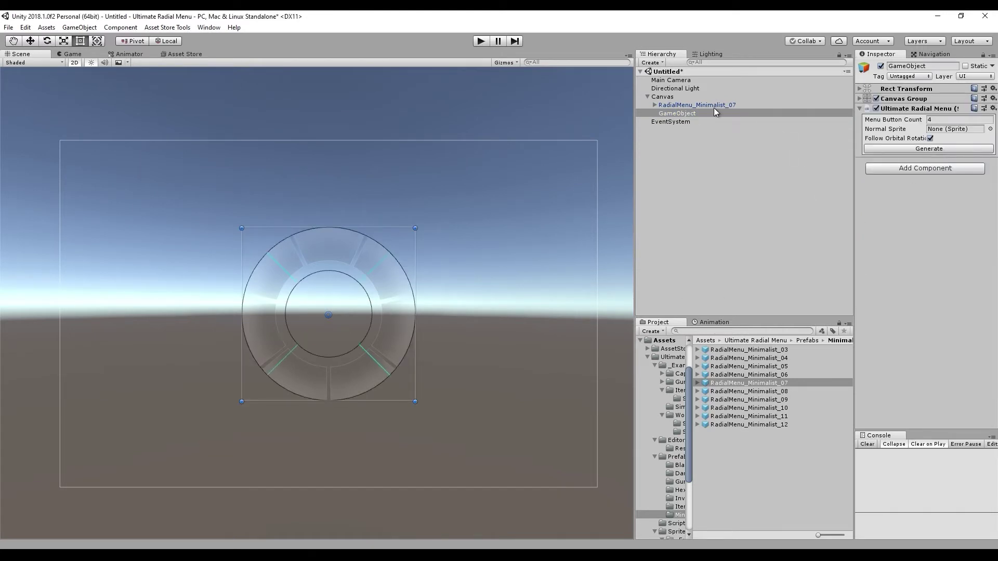
pyautogui.scroll(5, 374, 329)
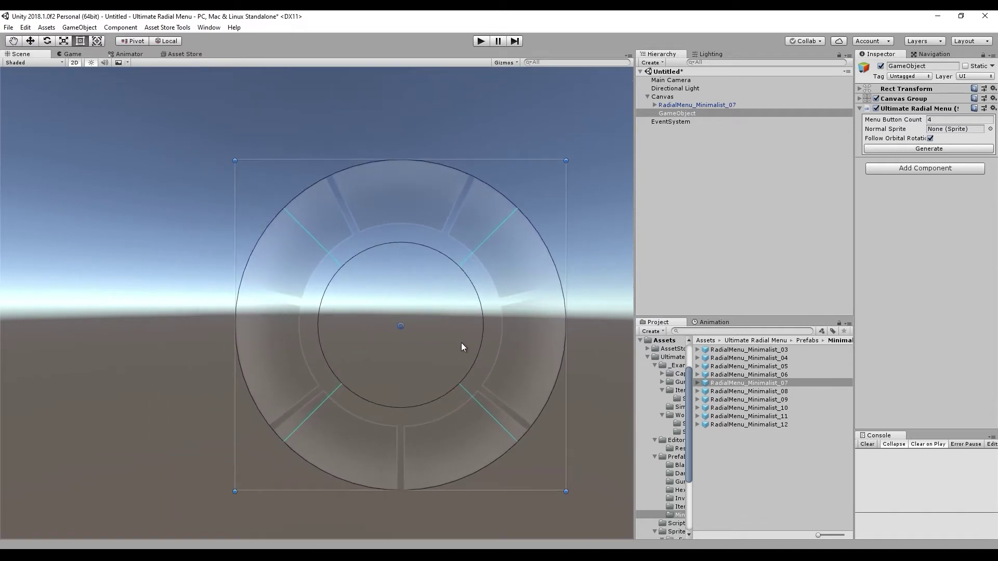
pyautogui.moveTo(462, 343); pyautogui.dragTo(442, 336, button='middle')
# - Set the test object's Menu Button Count to 3
pyautogui.click(929, 120)
pyautogui.write('22')
pyautogui.press('BackSpace')
pyautogui.press('BackSpace')
pyautogui.write('3')
pyautogui.click(942, 130)
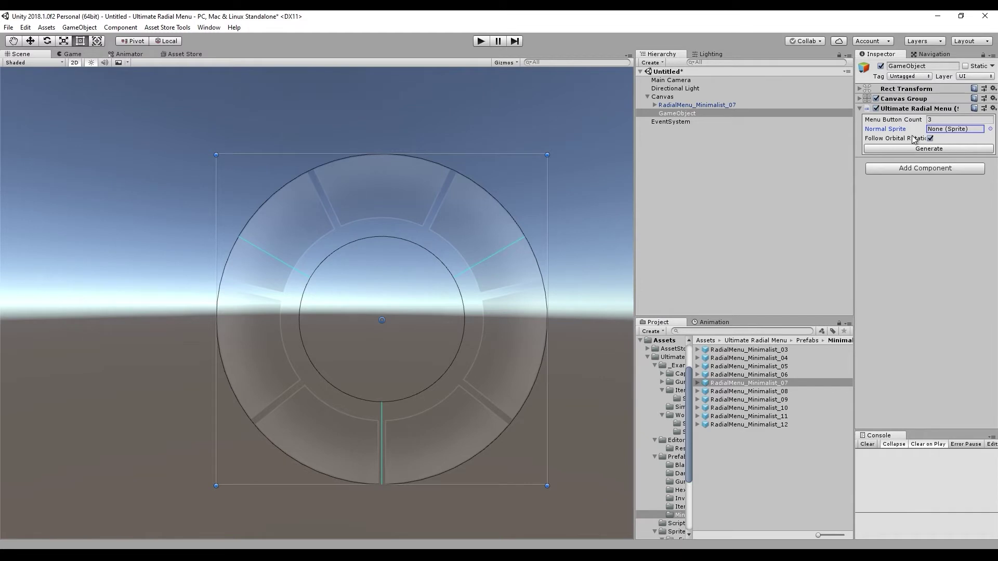
# - Delete the test GameObject and select RadialMenu_Minimalist_07
pyautogui.click(709, 114)
pyautogui.press('Delete')
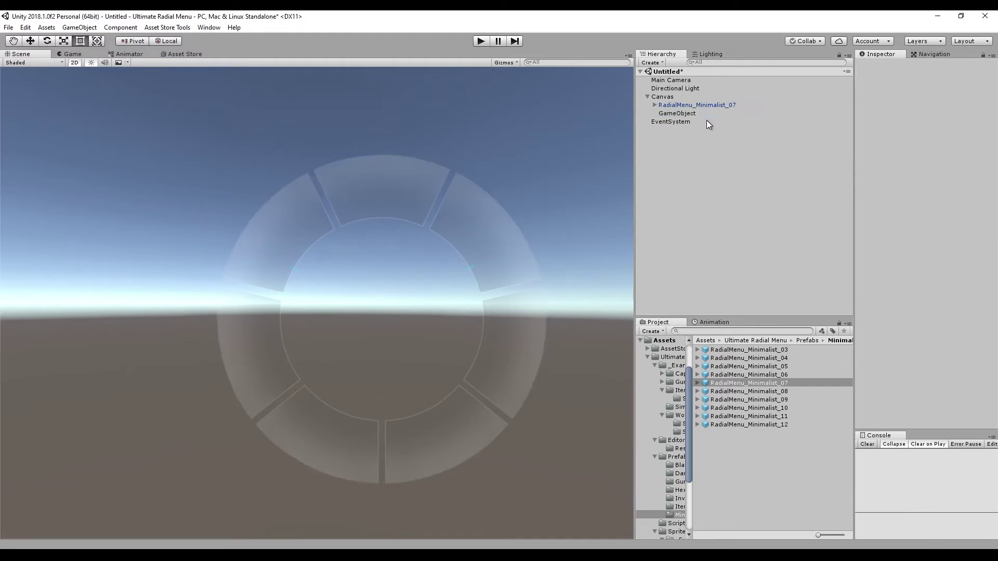
pyautogui.click(704, 105)
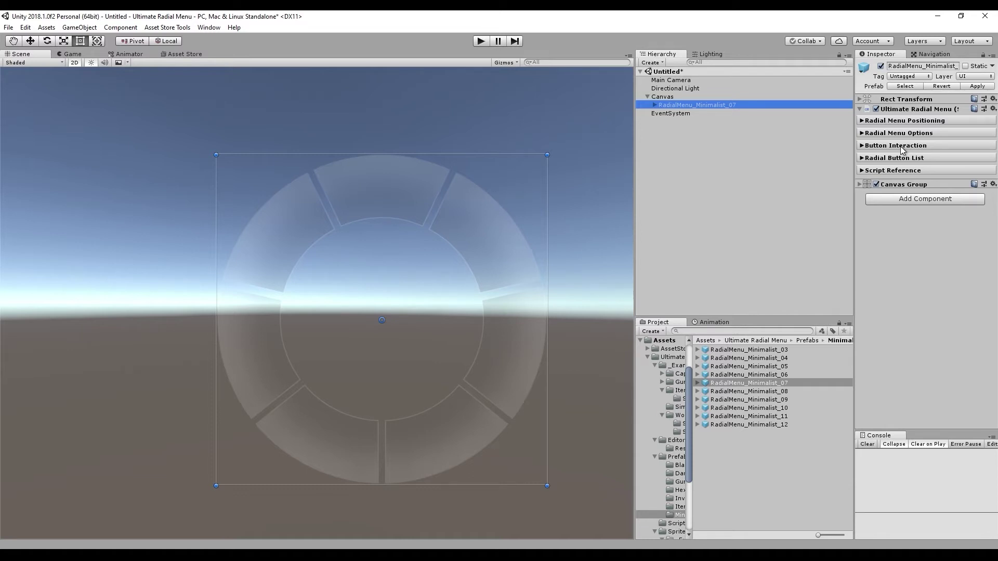
# - Set Menu Size 5.3, Button Radius 1.02, Button Size 0.39, Angle Offset 12.04; toggle Orbital Rotation
pyautogui.click(916, 121)
pyautogui.scroll(-3, 495, 354)
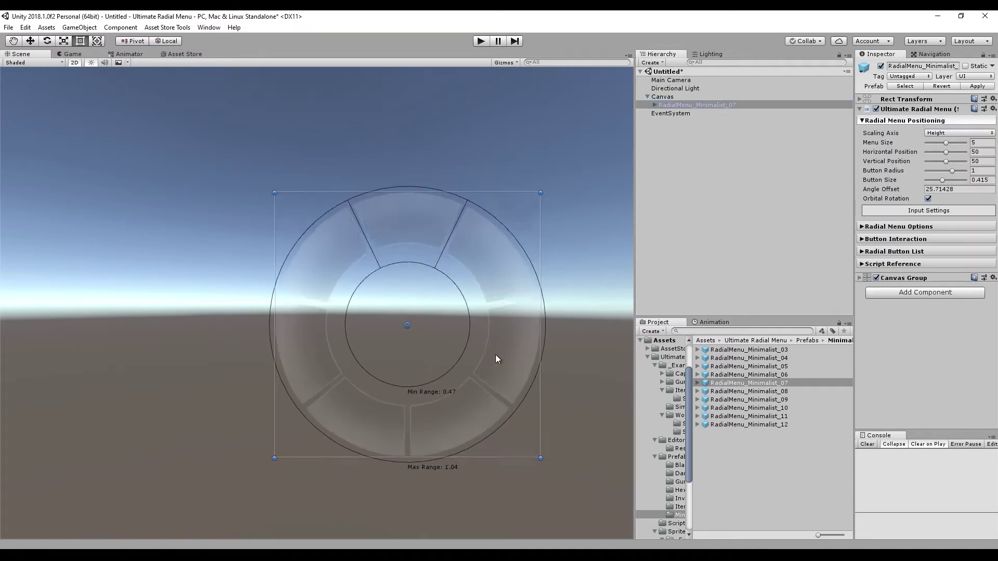
pyautogui.scroll(-3, 459, 364)
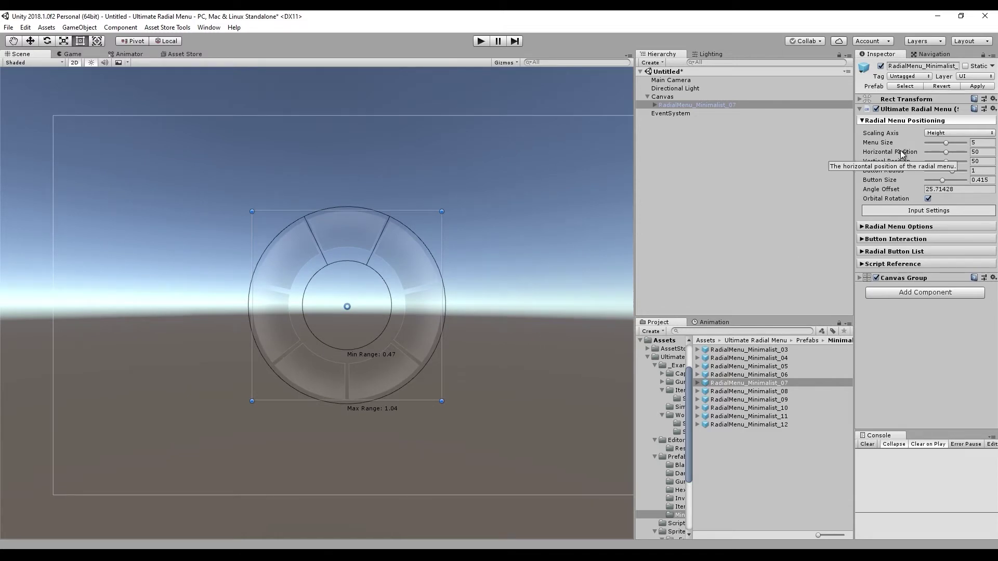
pyautogui.moveTo(945, 143); pyautogui.dragTo(912, 207)
pyautogui.click(928, 207)
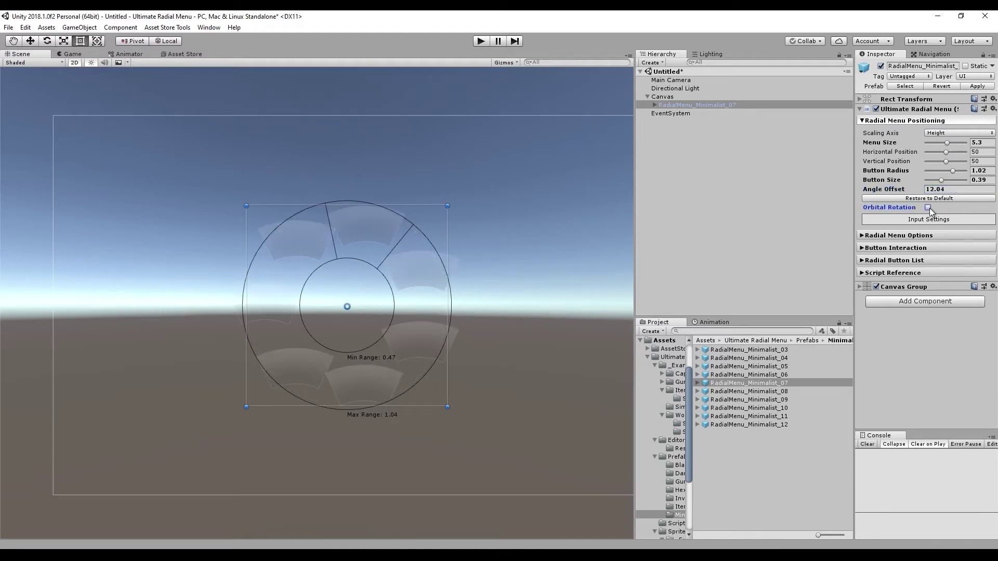
pyautogui.click(928, 207)
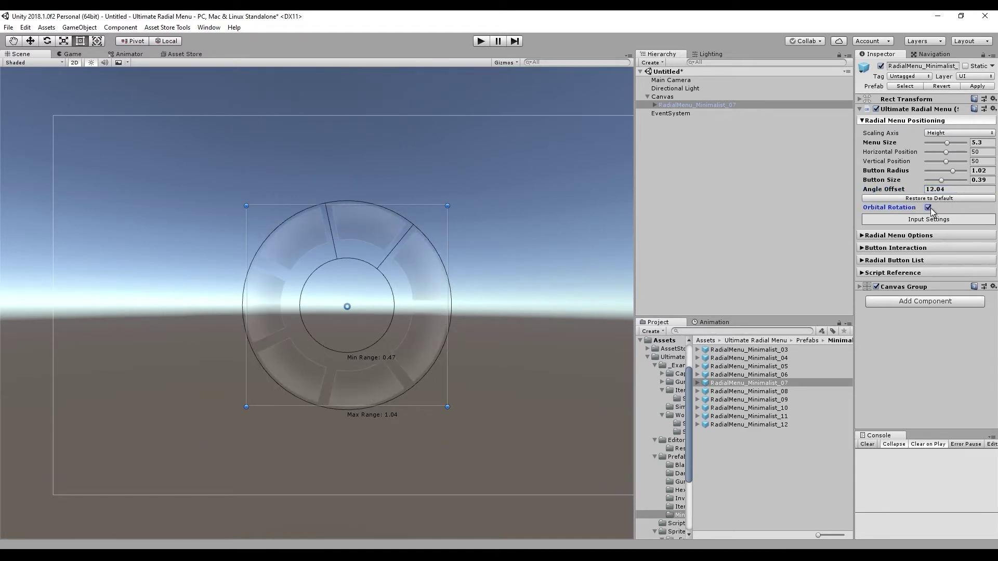
# - Restore Angle Offset to default 25.71428, set Minimum Range 0.58, and enable Infinite Max Range
pyautogui.click(944, 219)
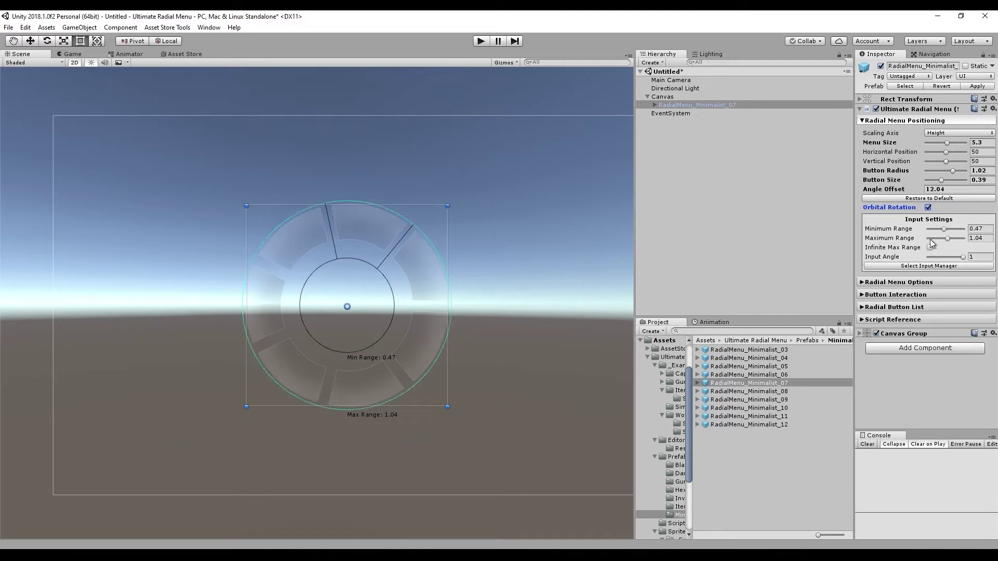
pyautogui.click(946, 202)
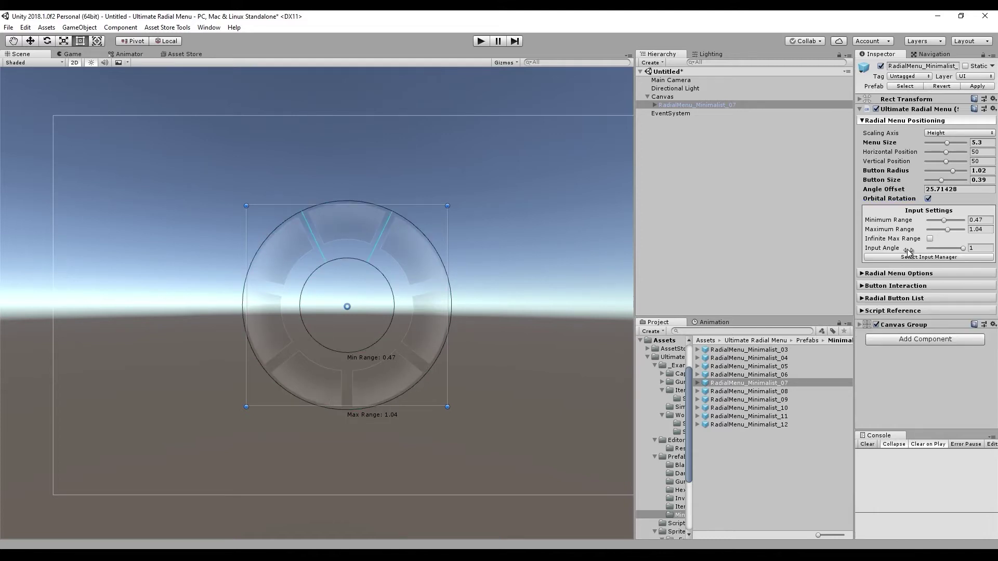
pyautogui.moveTo(946, 224)
pyautogui.mouseDown()
pyautogui.moveTo(948, 238)
pyautogui.moveTo(957, 229)
pyautogui.moveTo(945, 234)
pyautogui.mouseUp()
pyautogui.click(930, 238)
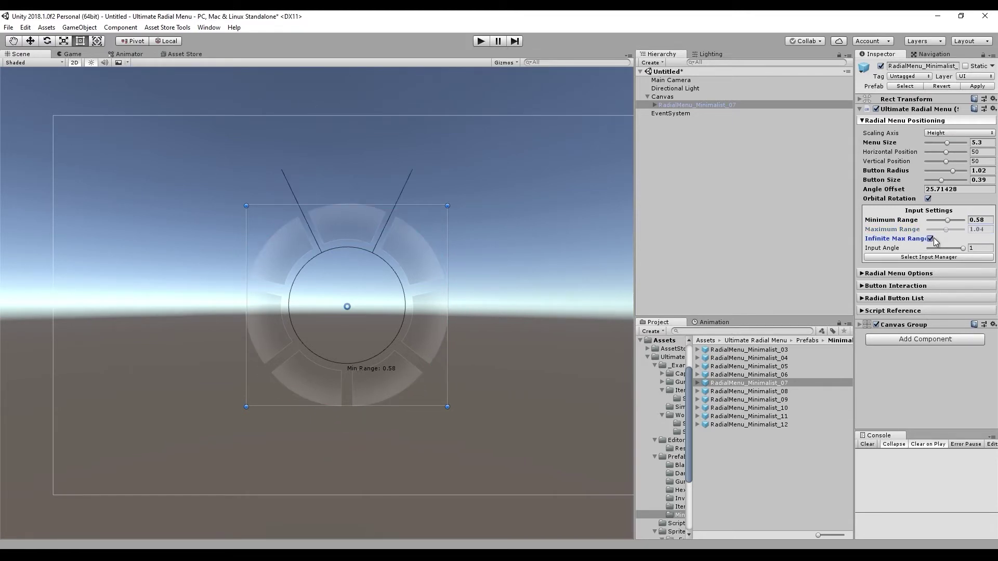